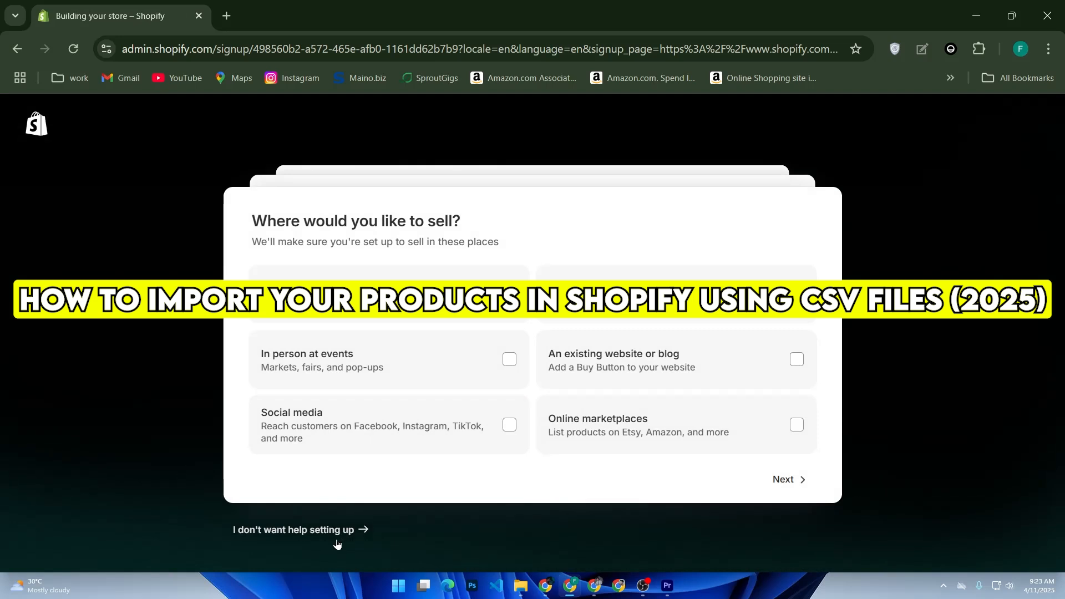
- Decline the guided store setup and log in to Shopify with the account password
left_click(337, 533)
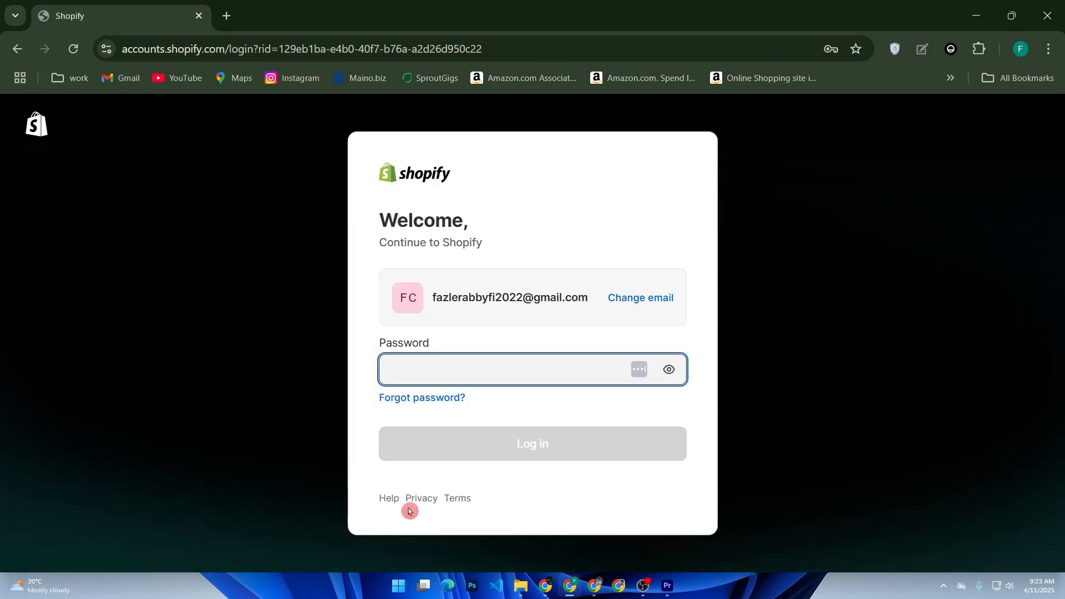
left_click(440, 369)
left_click(503, 415)
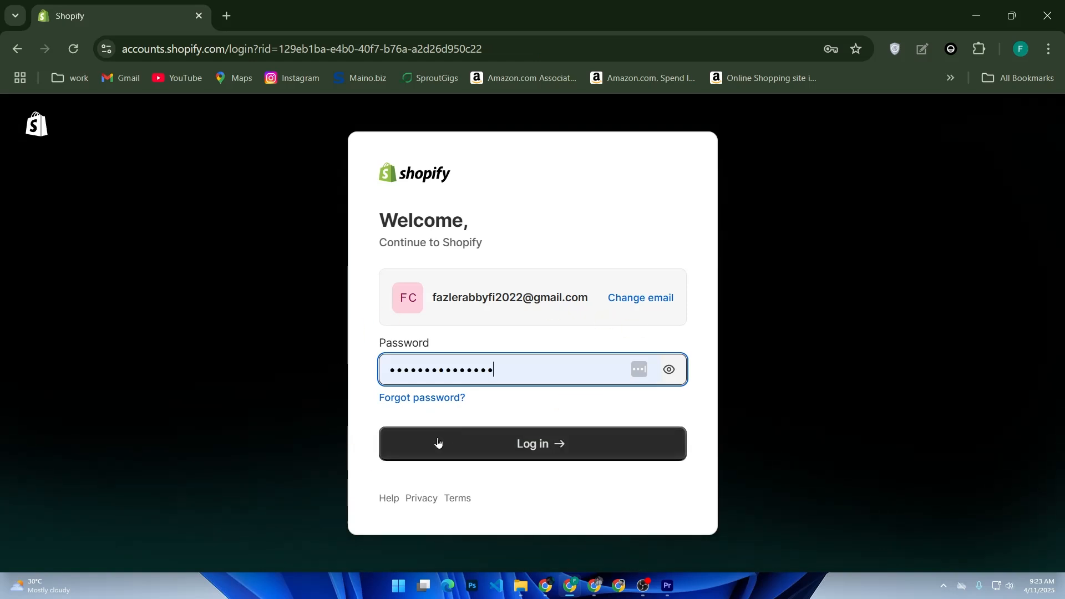
left_click(437, 442)
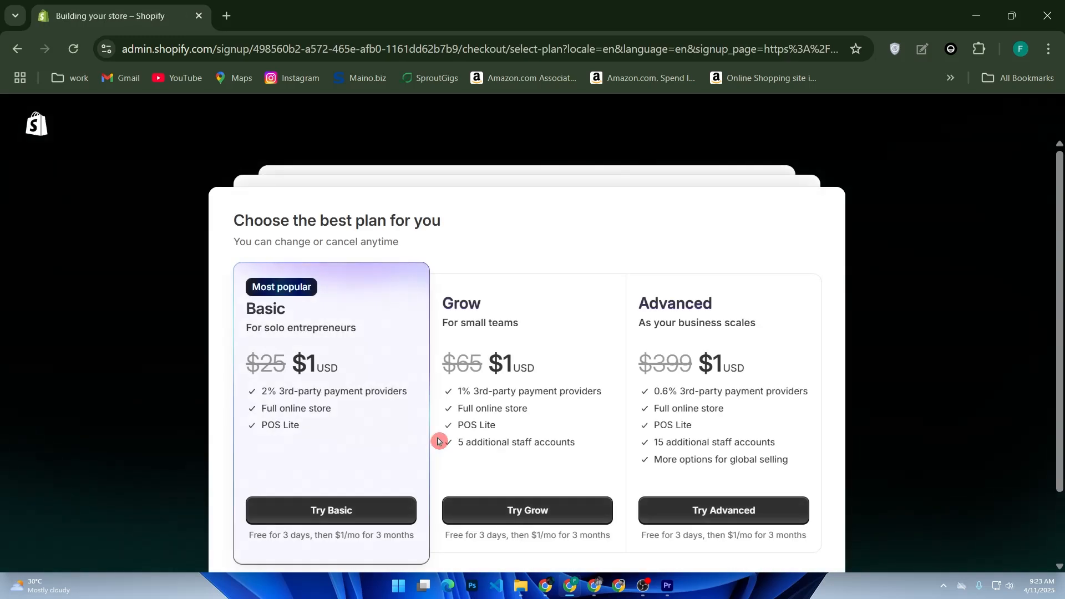
- Skip choosing a plan for the store and open the CSV import for its products
scroll(438, 441, "down", 2)
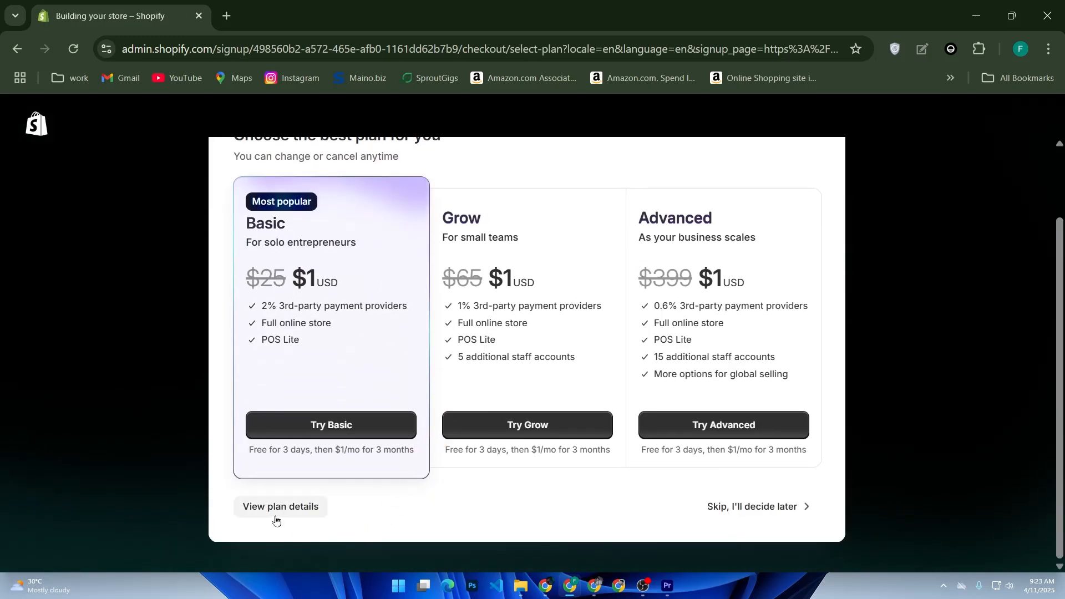
left_click(749, 519)
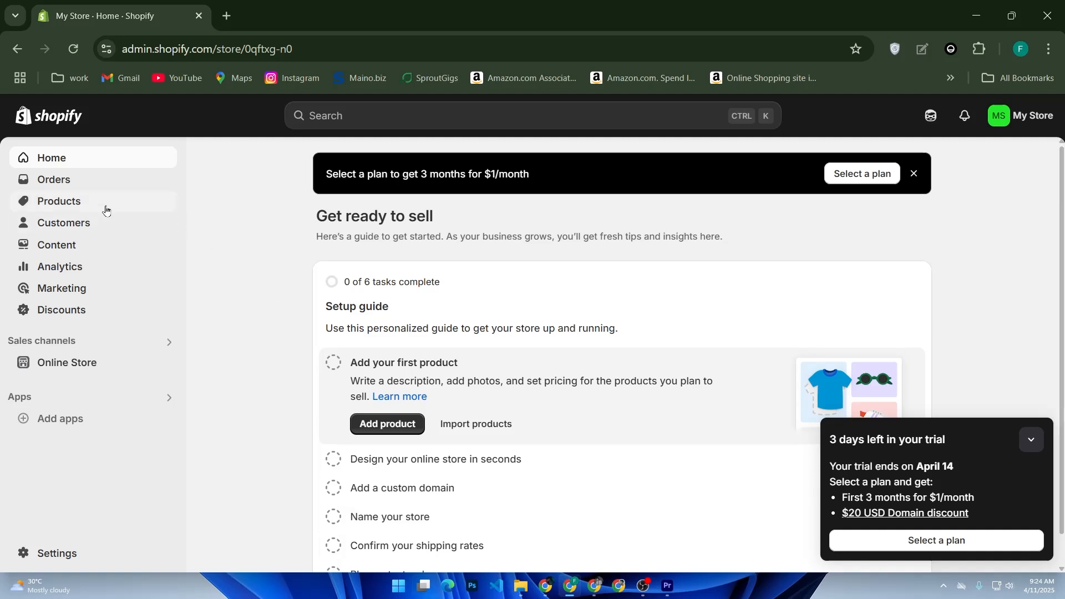
left_click(94, 205)
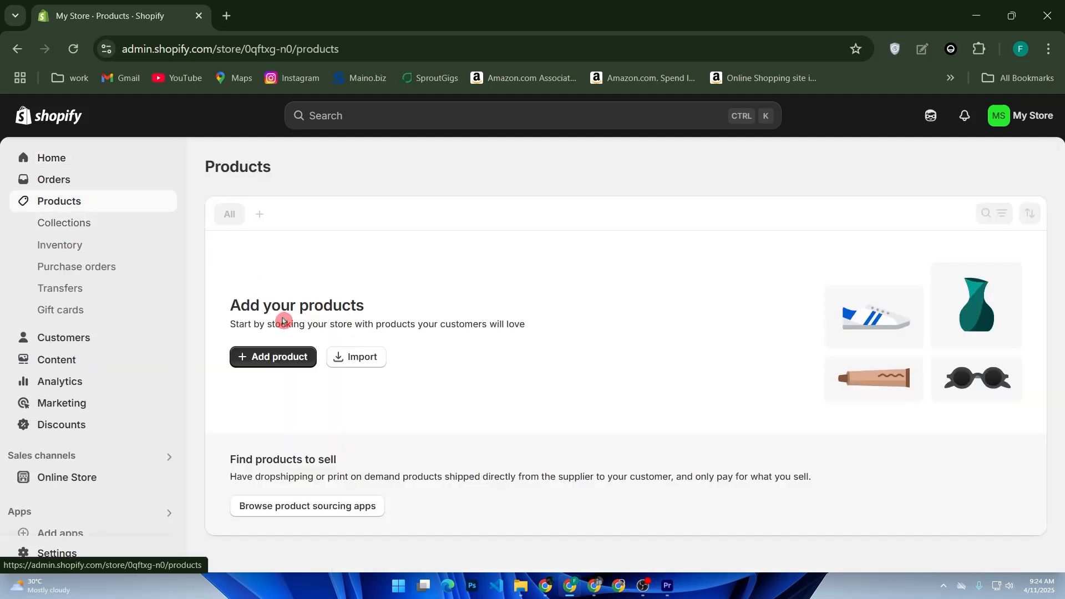
left_click(342, 355)
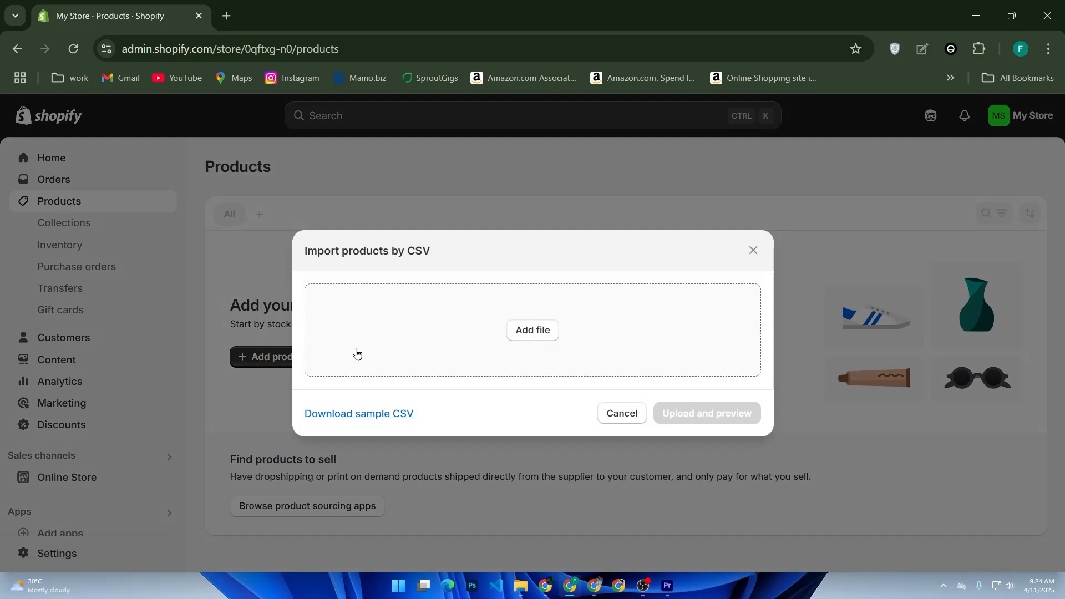
- Download the sample CSV and save it as product_template in the Downloads folder
left_click(406, 388)
left_click(381, 418)
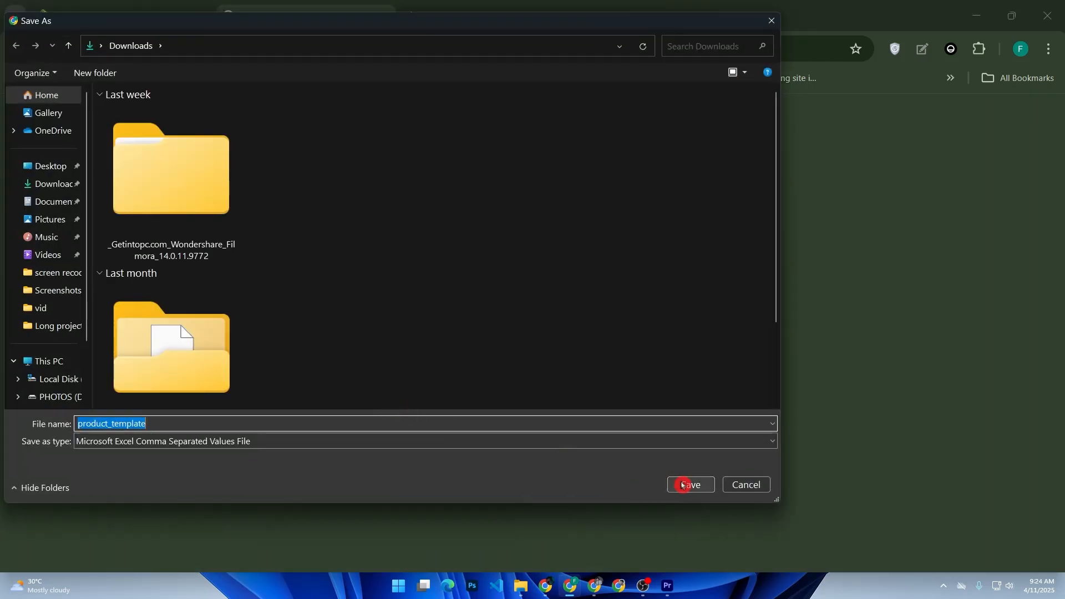
left_click(683, 484)
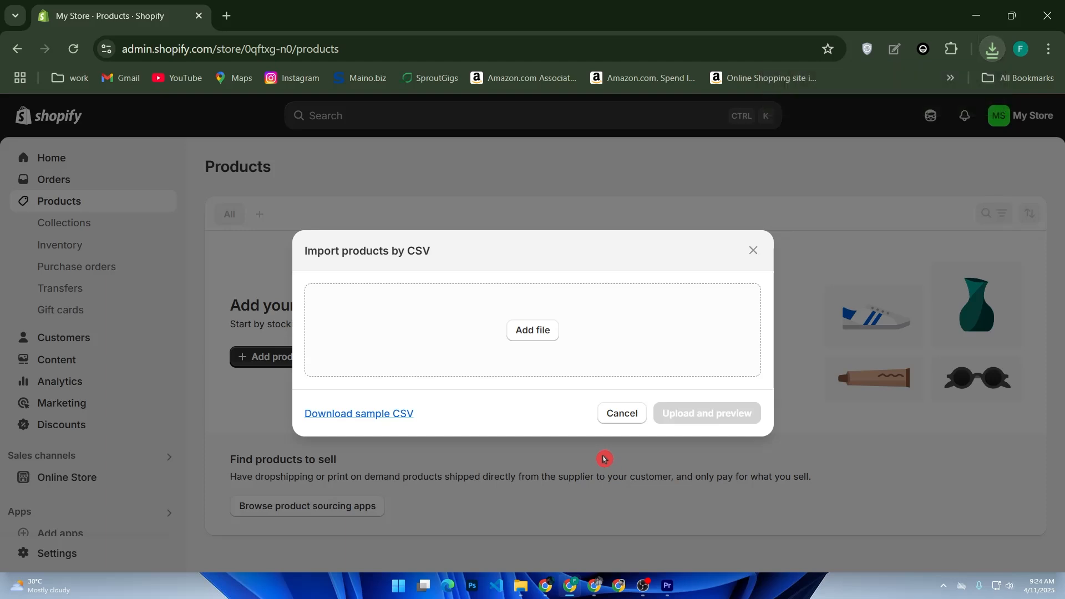
- Show the downloaded file in its folder and open product_template.csv in Excel 2013, just once
left_click(997, 58)
left_click(946, 118)
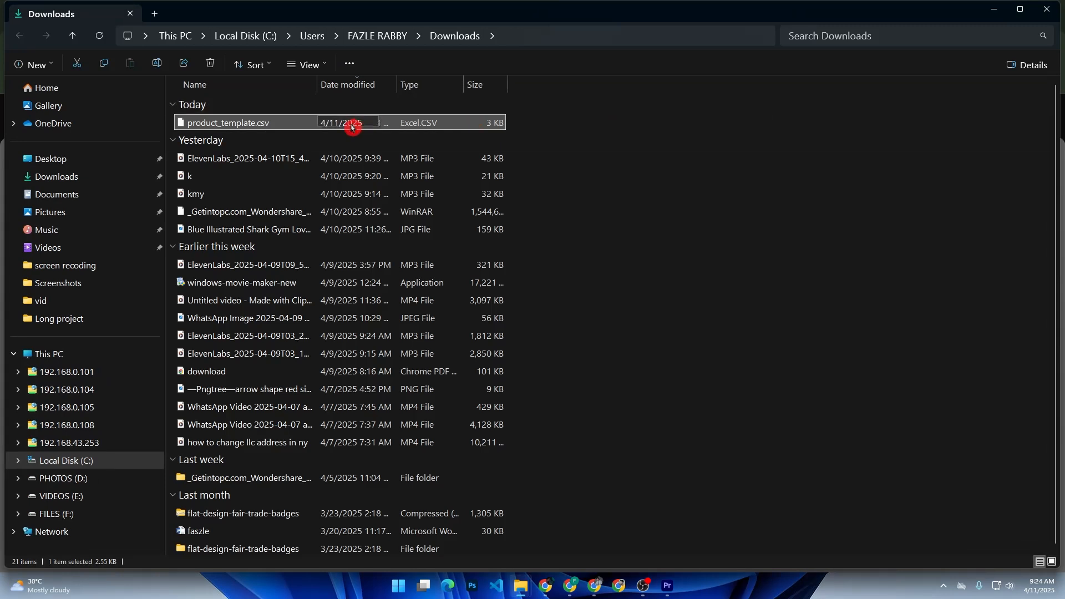
double_click(350, 125)
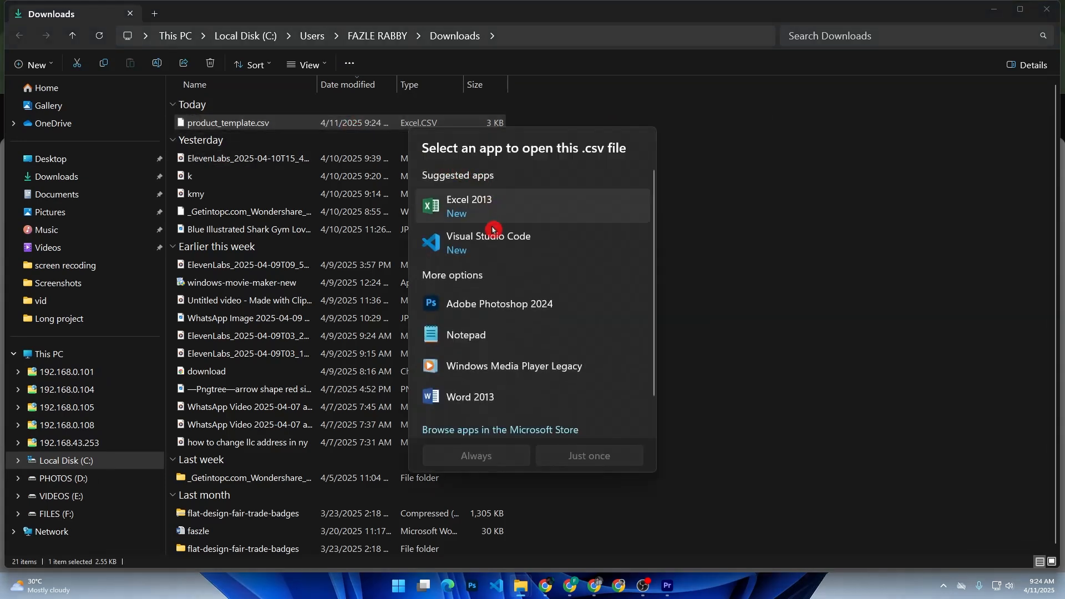
left_click(491, 219)
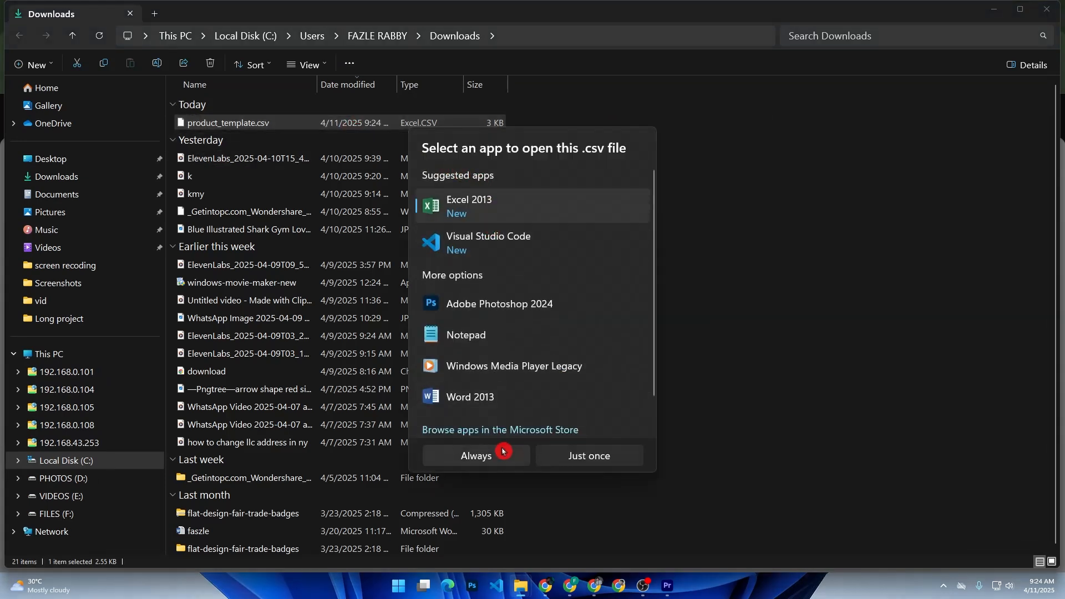
left_click(576, 464)
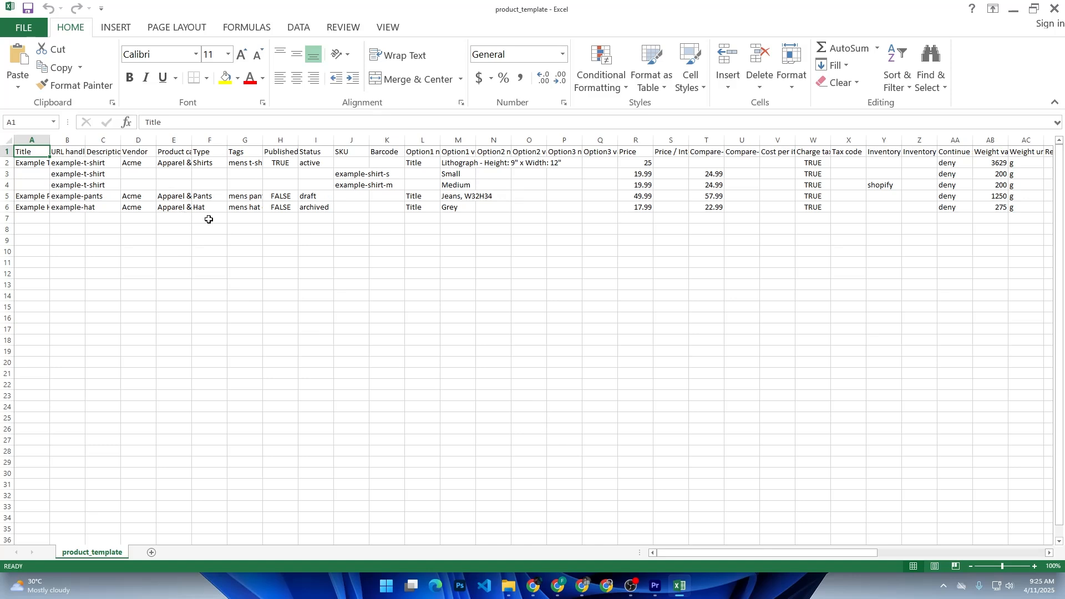
- Widen the Title, URL handle and Description columns so that their contents are fully readable
scroll(257, 204, "up", 6, "ctrl")
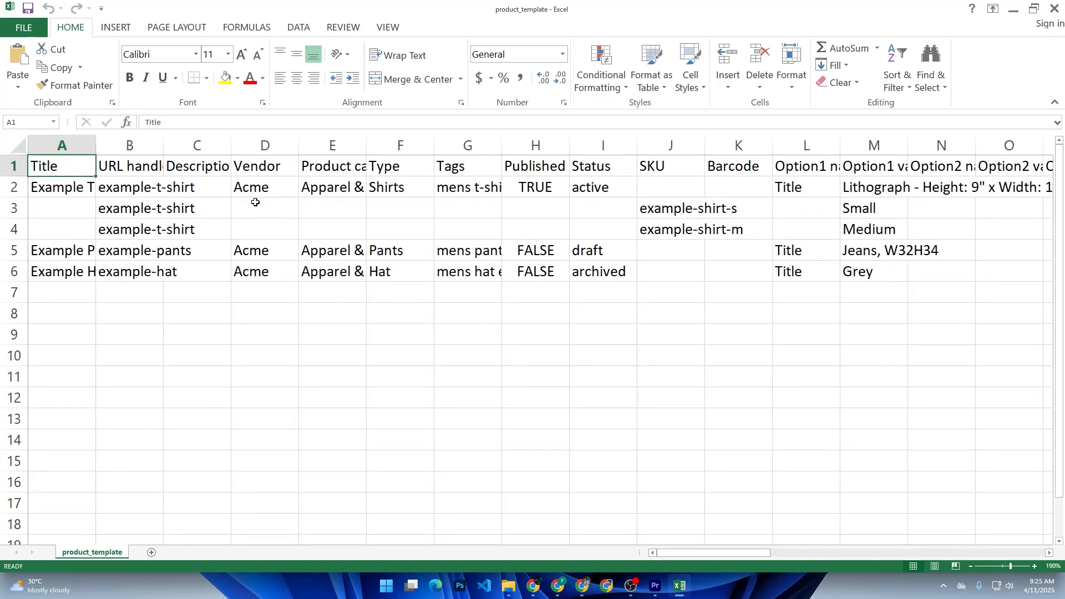
scroll(288, 192, "down", 2)
scroll(290, 191, "up", 2)
left_click_drag(97, 151, 147, 151)
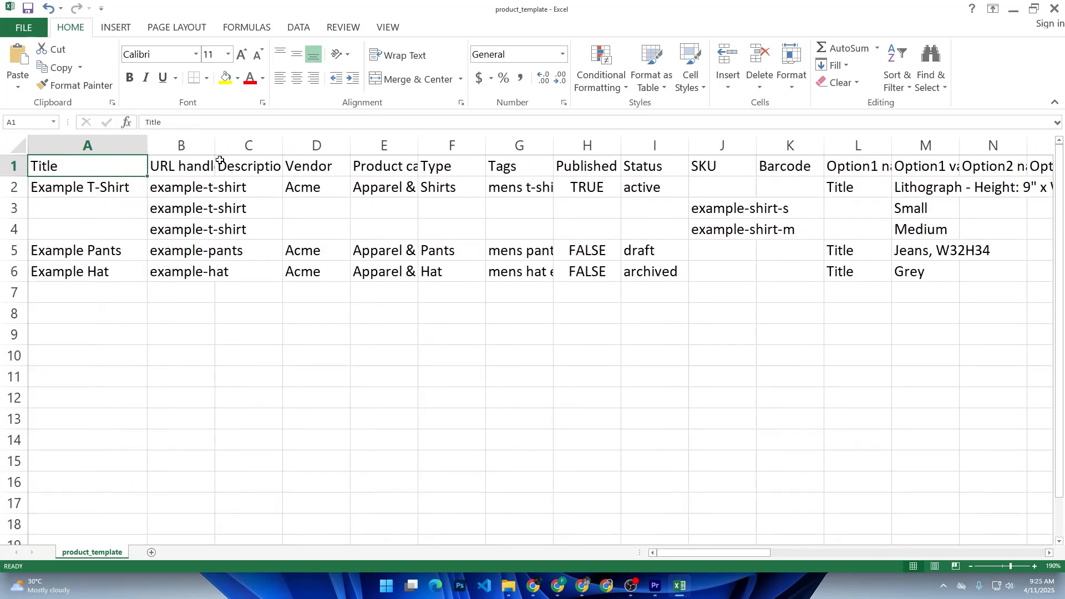
left_click_drag(213, 152, 269, 151)
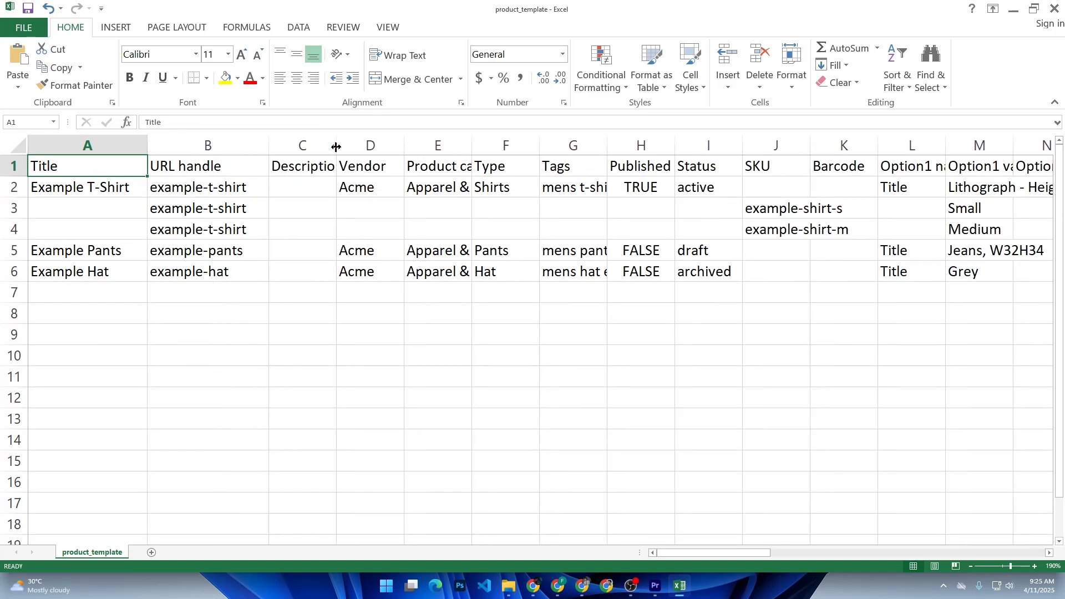
left_click_drag(337, 150, 366, 151)
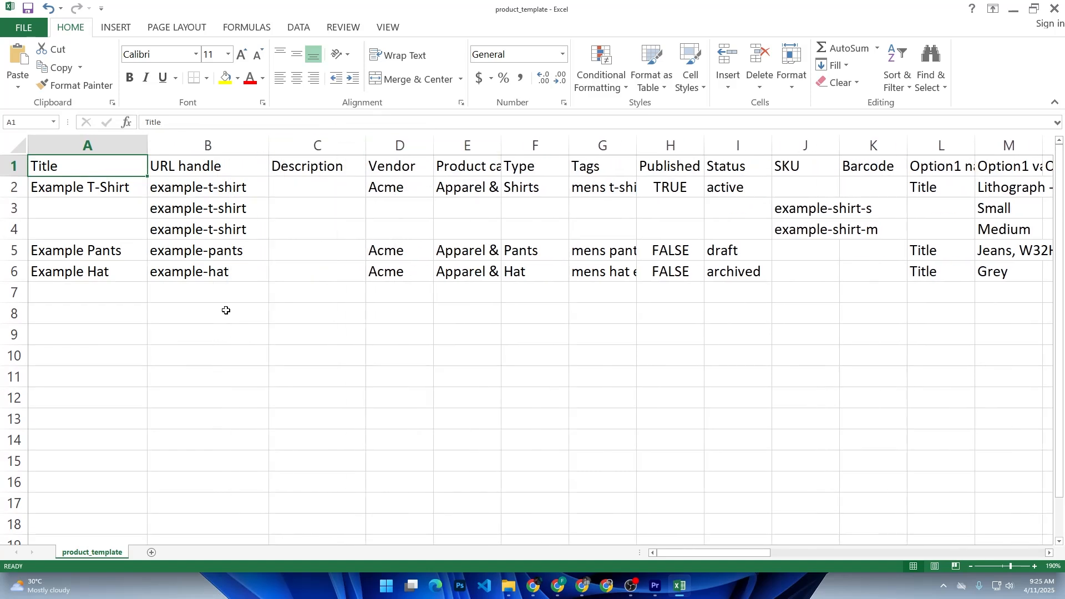
- Examine the sample products' titles, URL handles, vendor, product category, type, tags and published-on-online-store columns
left_click(235, 192)
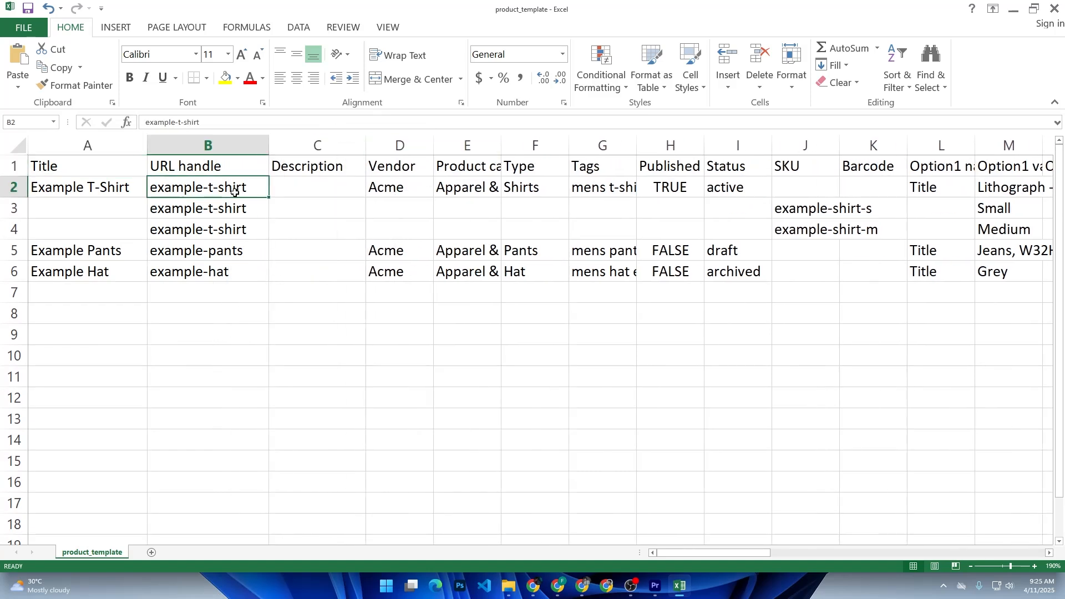
left_click(449, 259)
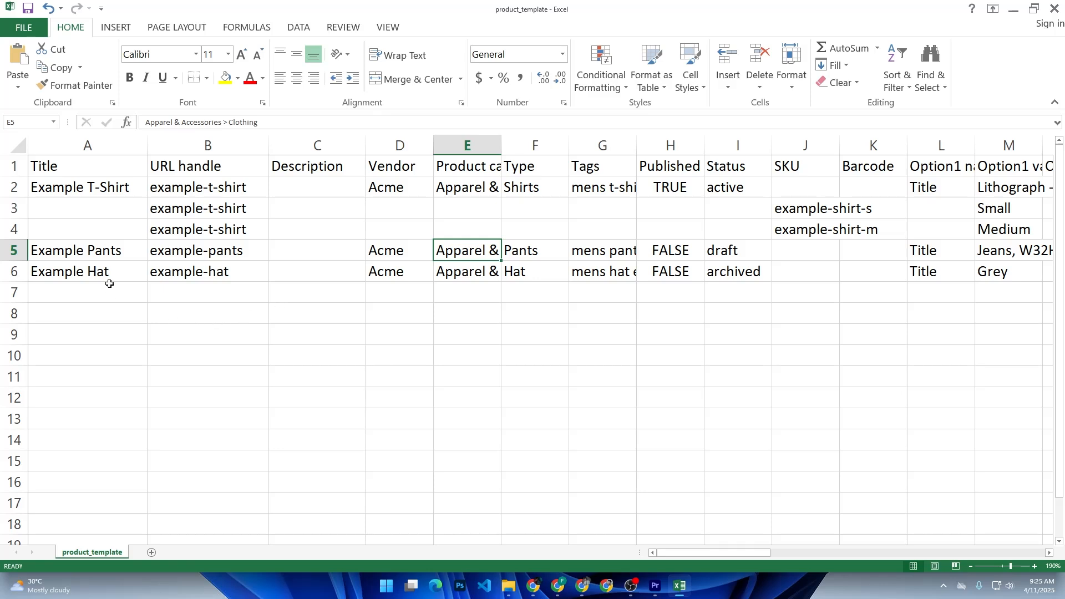
left_click(206, 186)
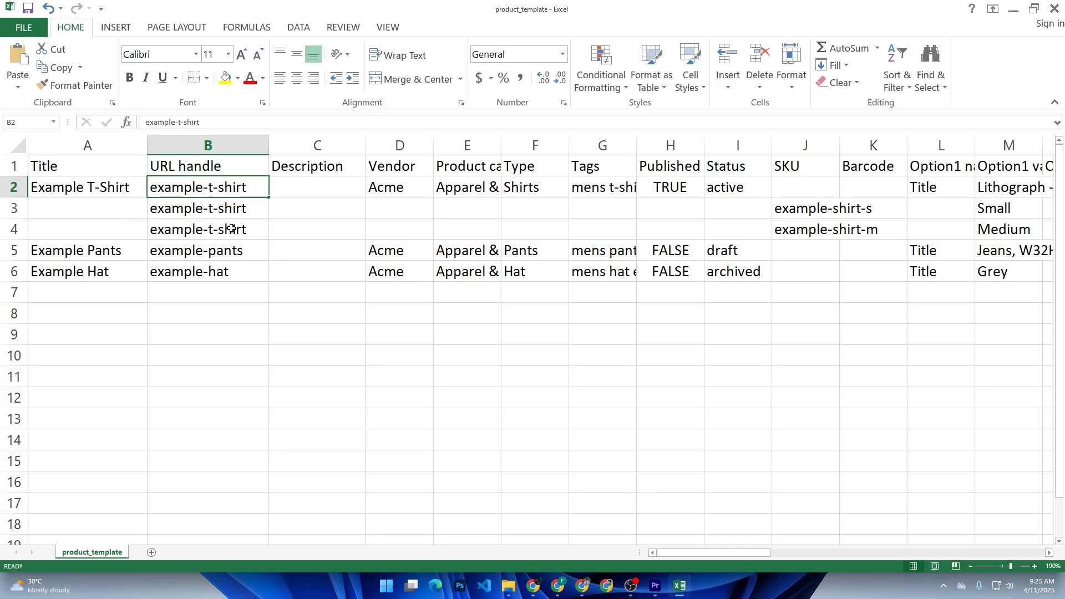
left_click(91, 194)
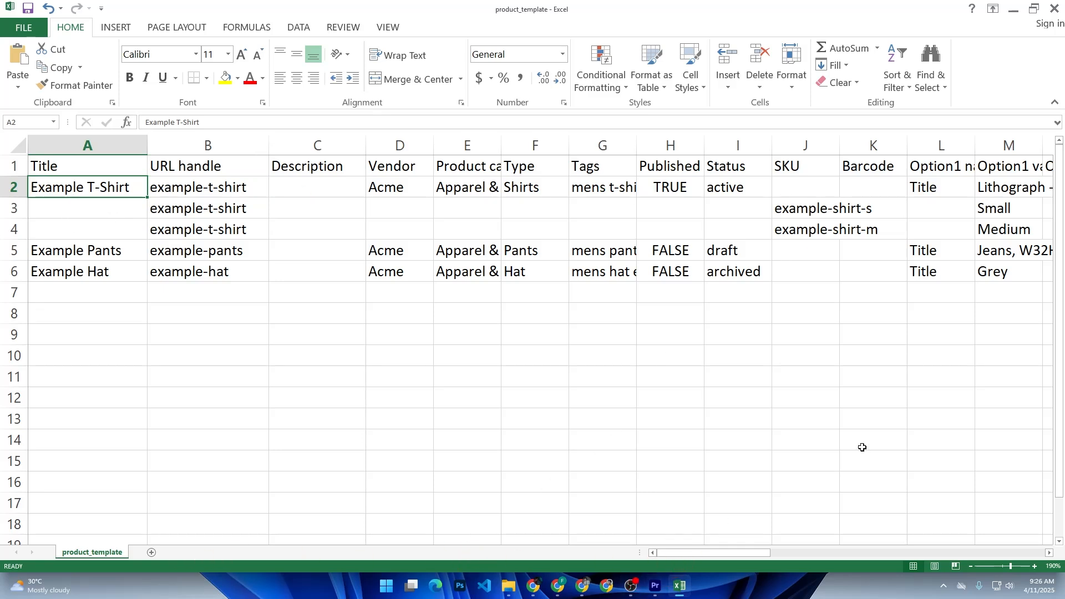
left_click_drag(1011, 566, 969, 575)
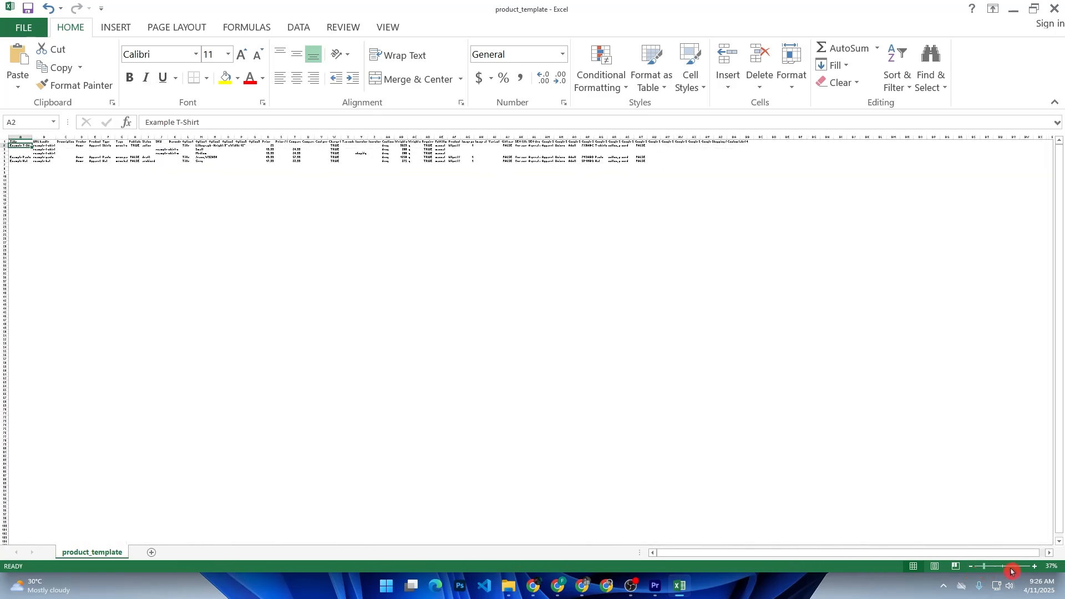
left_click(1006, 570)
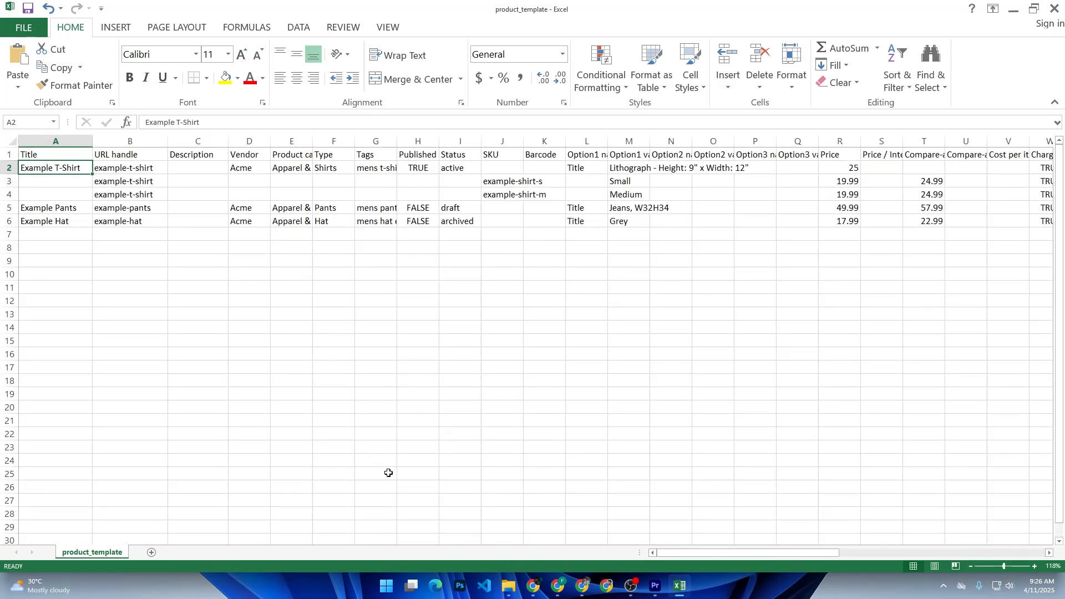
left_click_drag(699, 560, 395, 493)
left_click(237, 168)
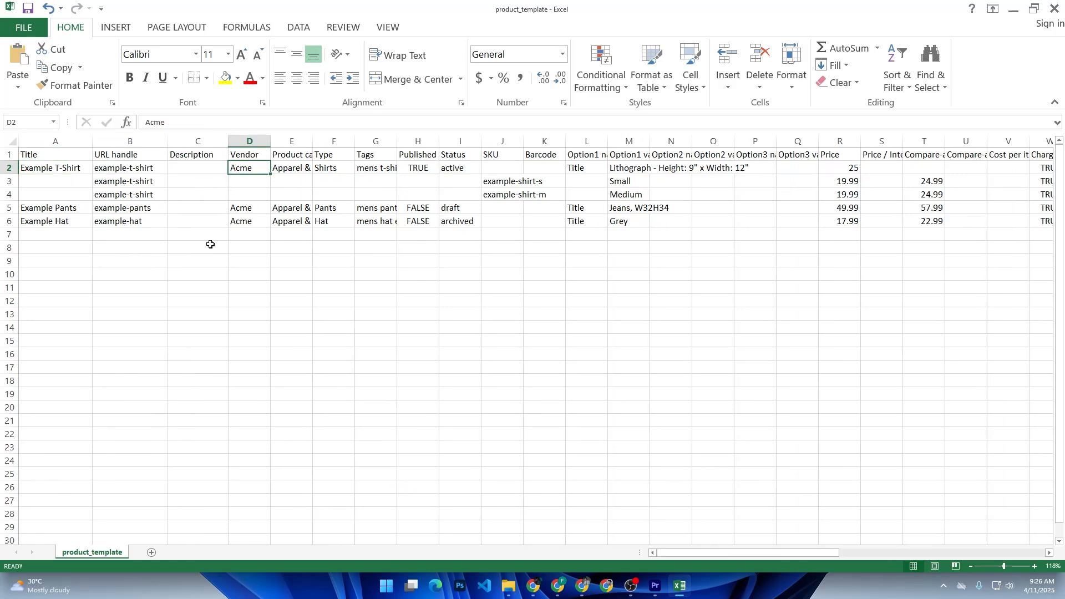
left_click_drag(326, 159, 325, 167)
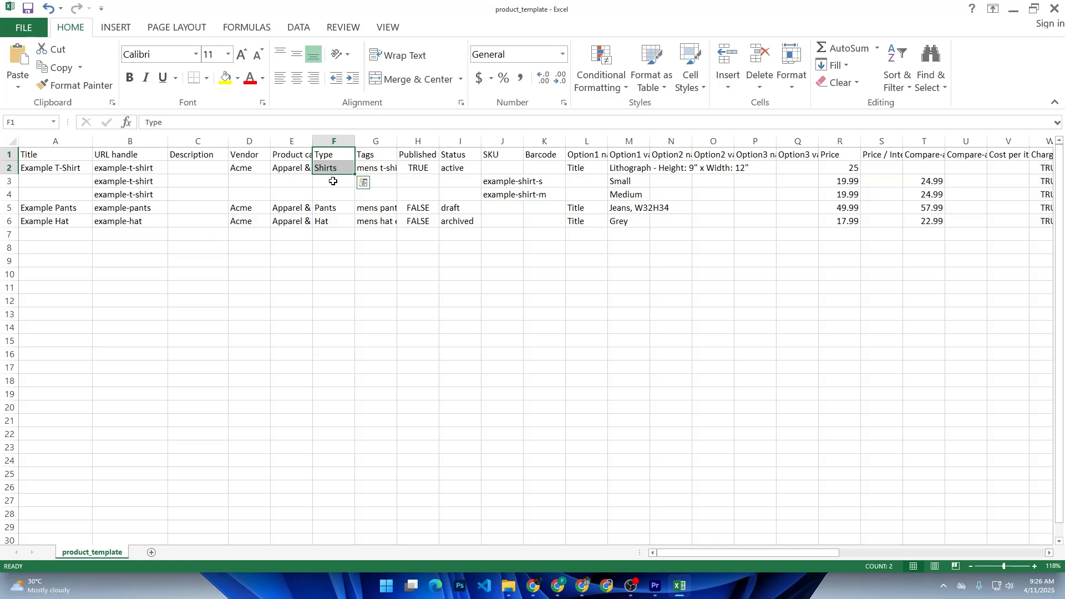
left_click(347, 213)
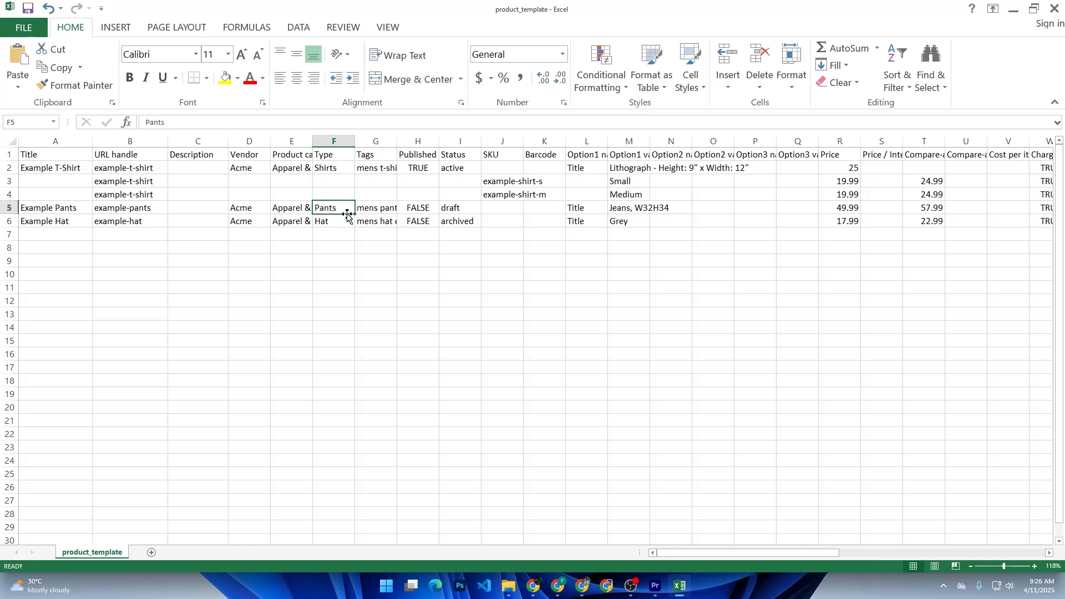
left_click(344, 222)
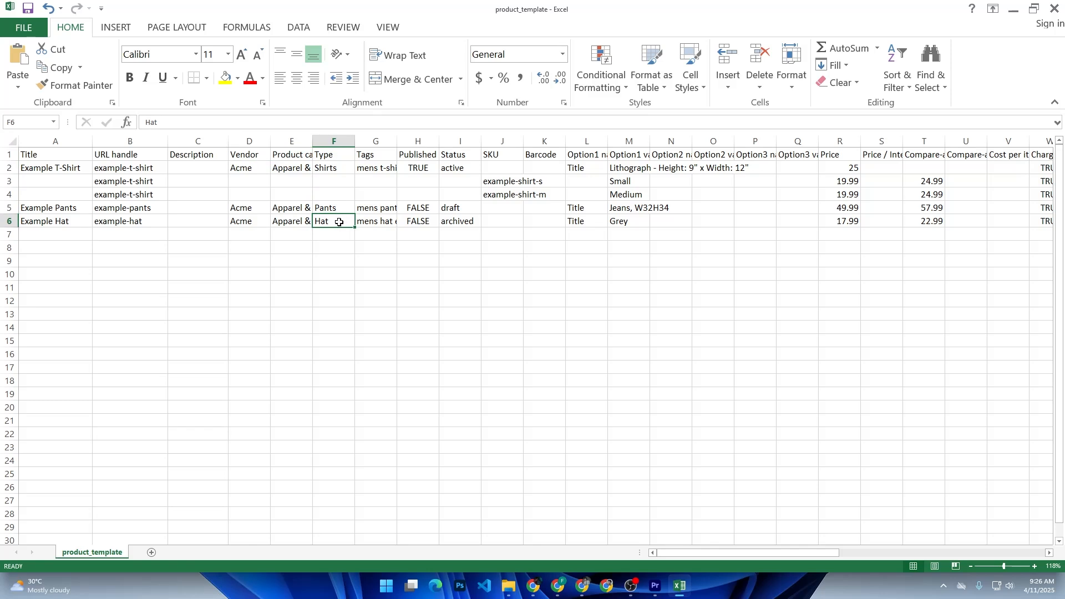
left_click(371, 171)
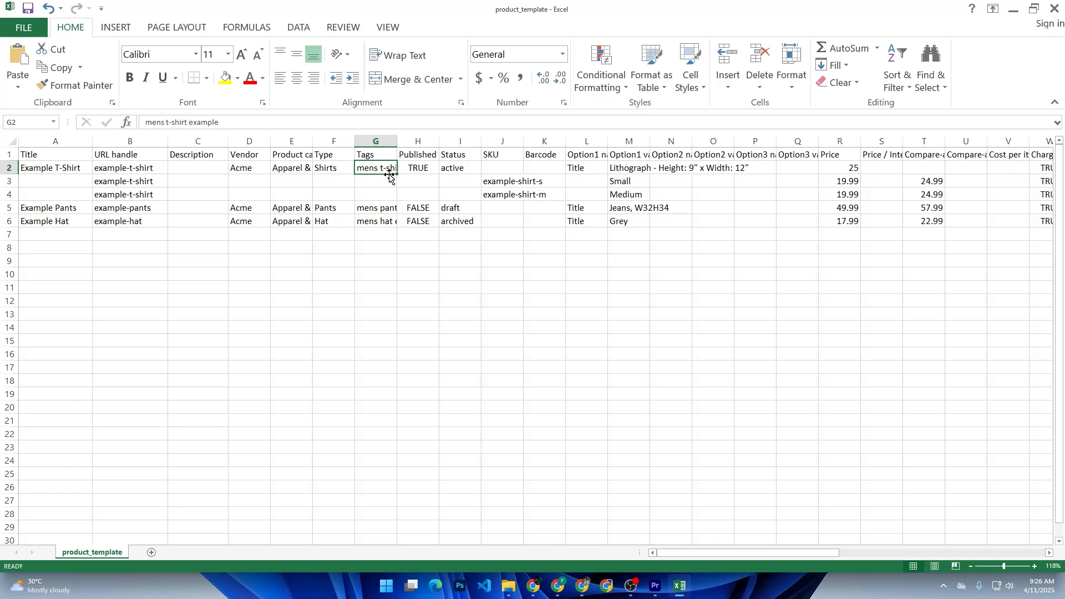
left_click(414, 156)
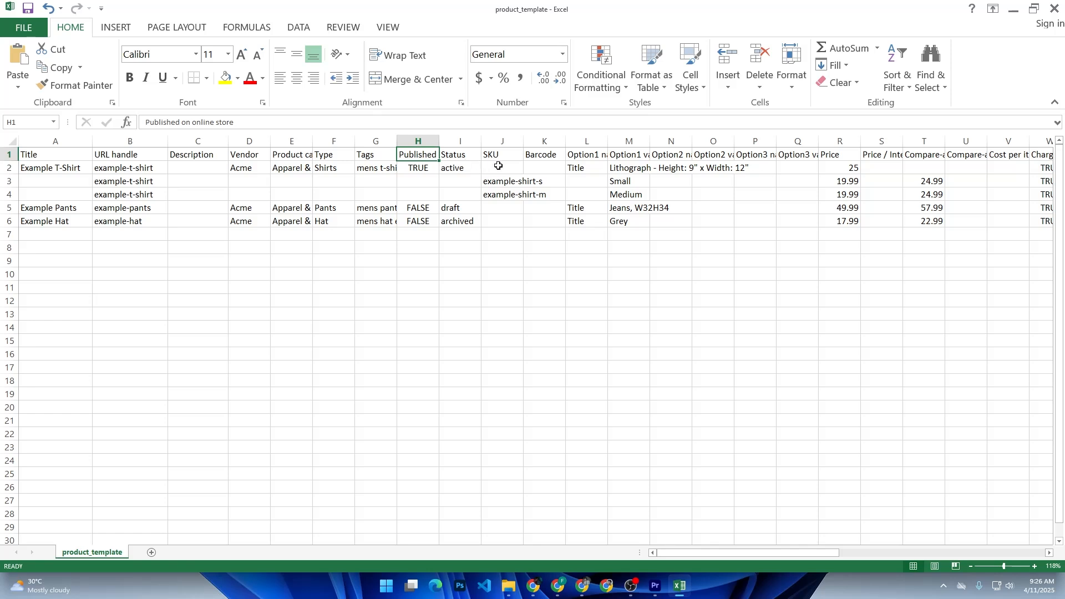
- Widen the Option1 name and Option1 value columns to fit their headings
left_click(577, 159)
left_click_drag(608, 143, 645, 143)
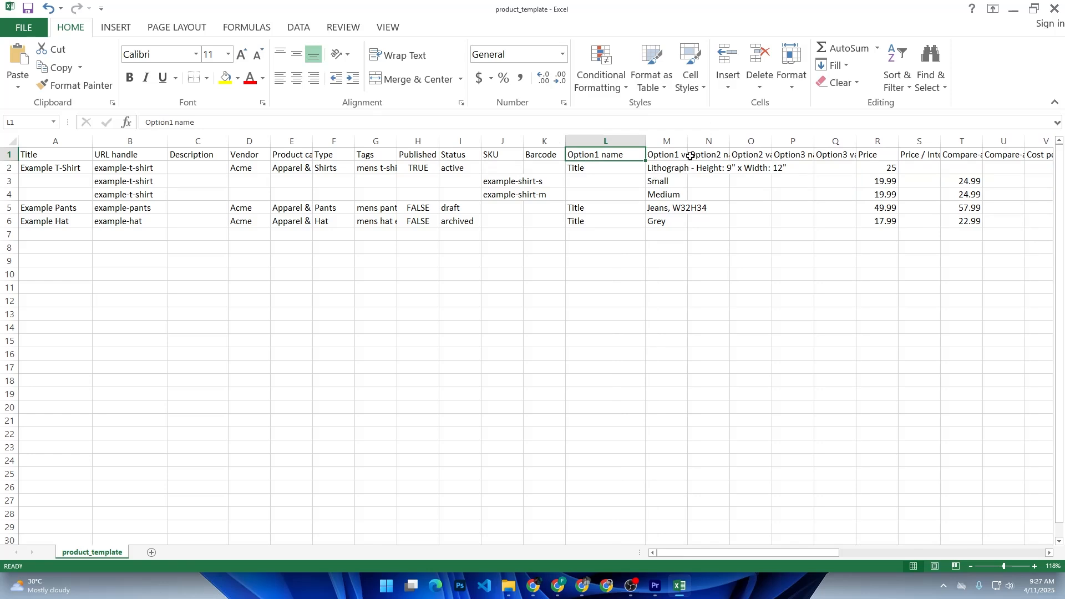
left_click_drag(687, 142, 719, 147)
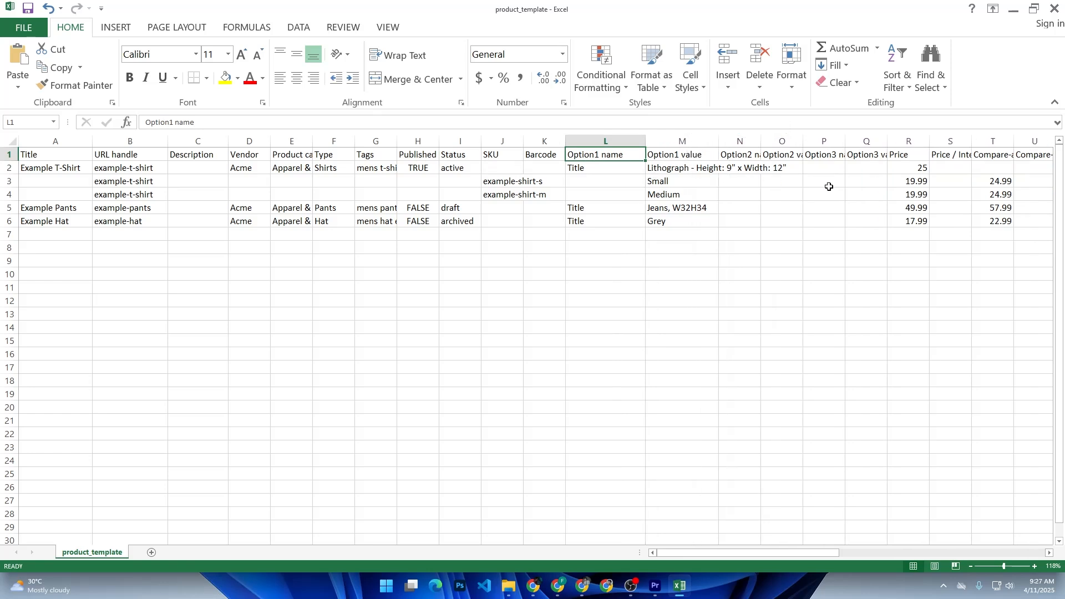
- Widen the SKU column to fit the sample shirt entries, and select the Price heading
left_click(655, 154)
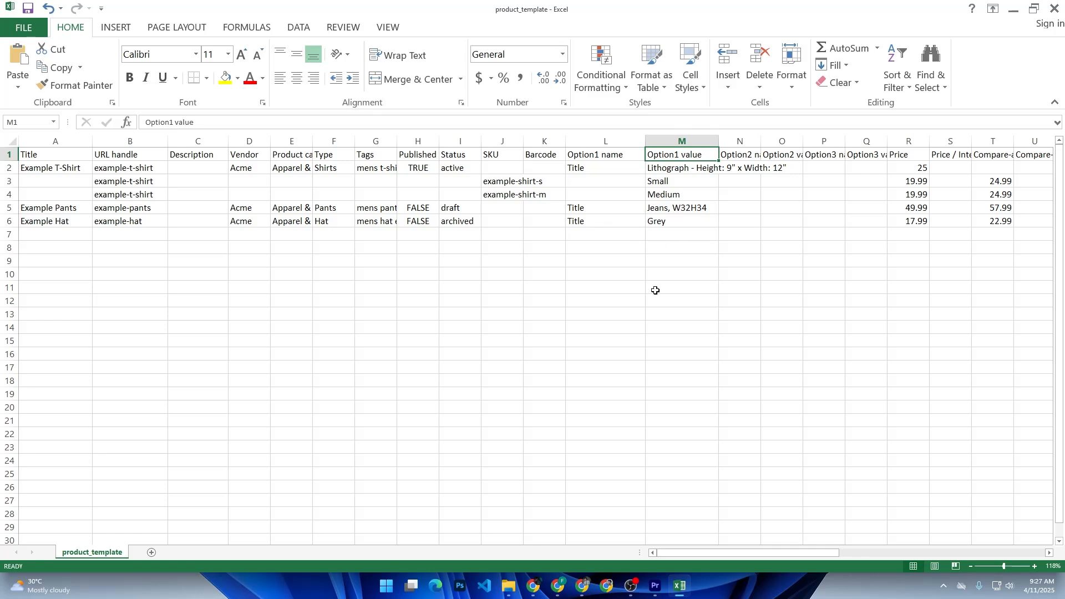
left_click(503, 158)
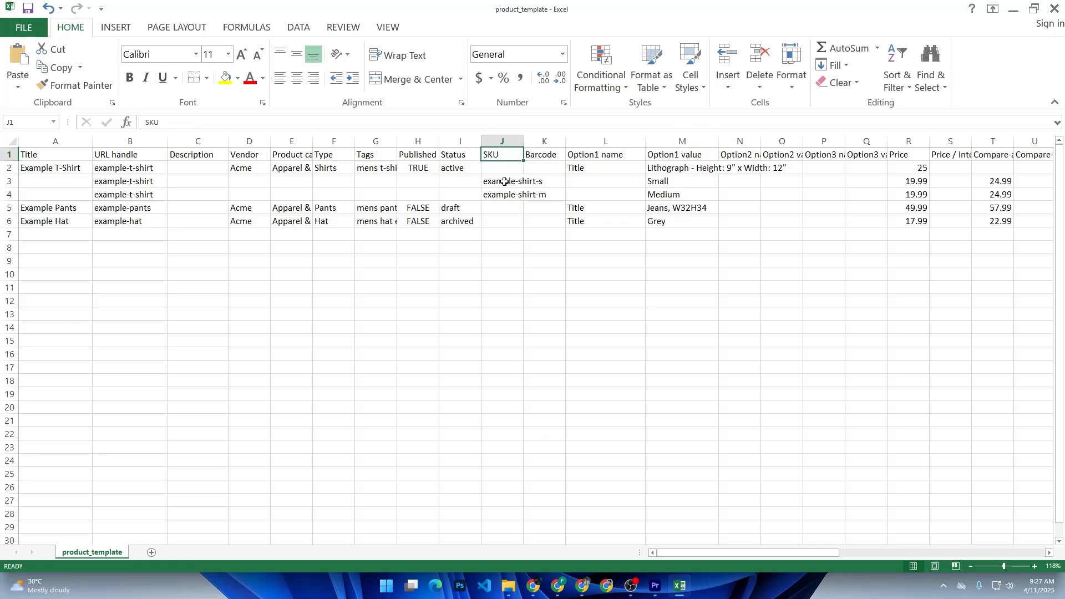
left_click(506, 182)
left_click_drag(523, 142, 581, 151)
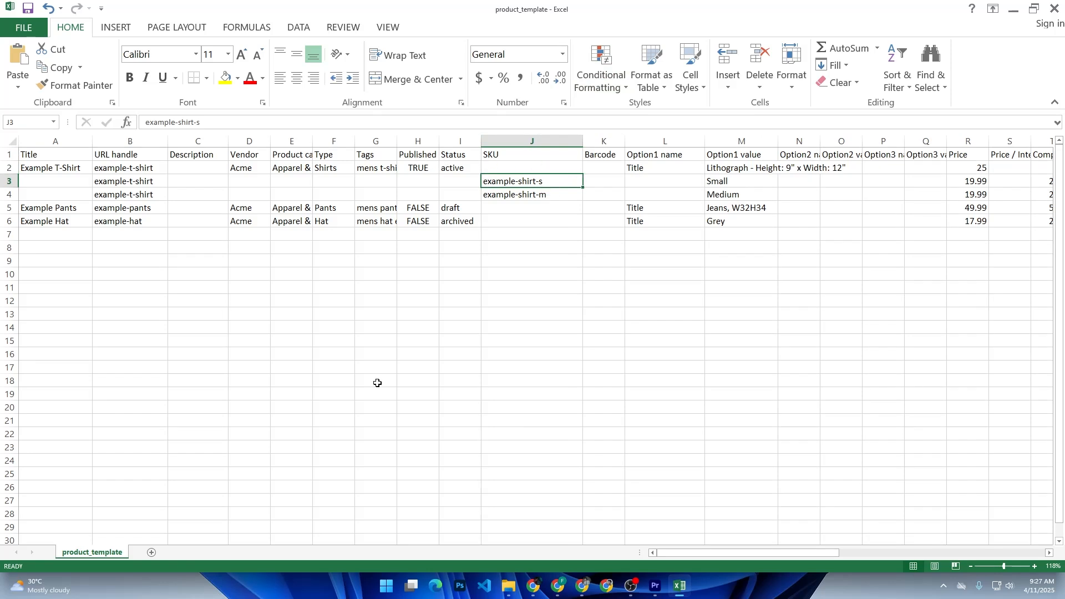
left_click(952, 156)
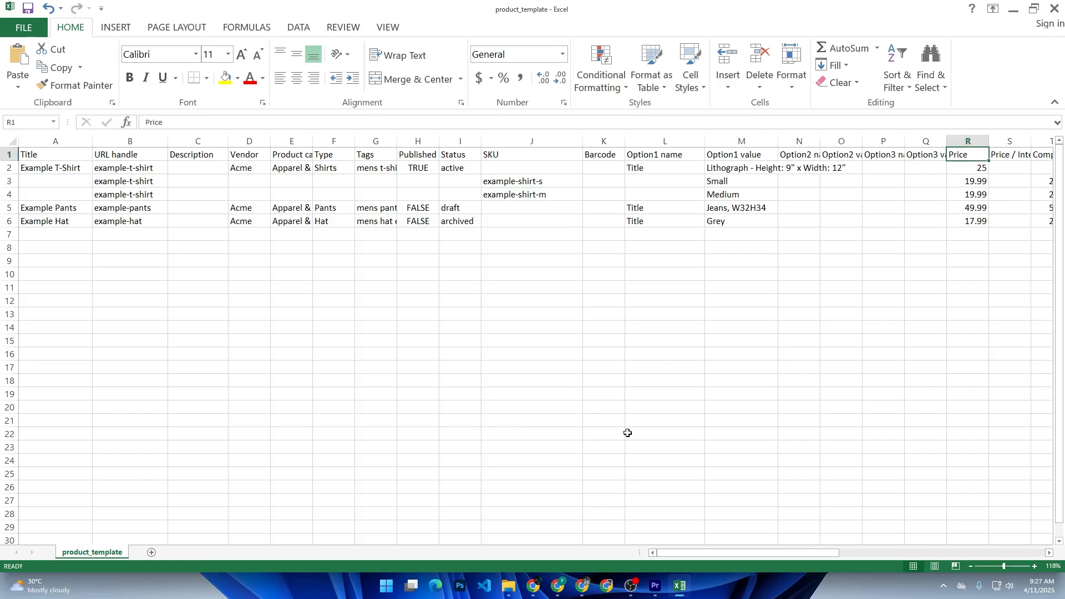
- Examine the sample products' price, compare-at price, tax, inventory, weight, shipping, fulfillment and product image columns
left_click_drag(669, 554, 747, 553)
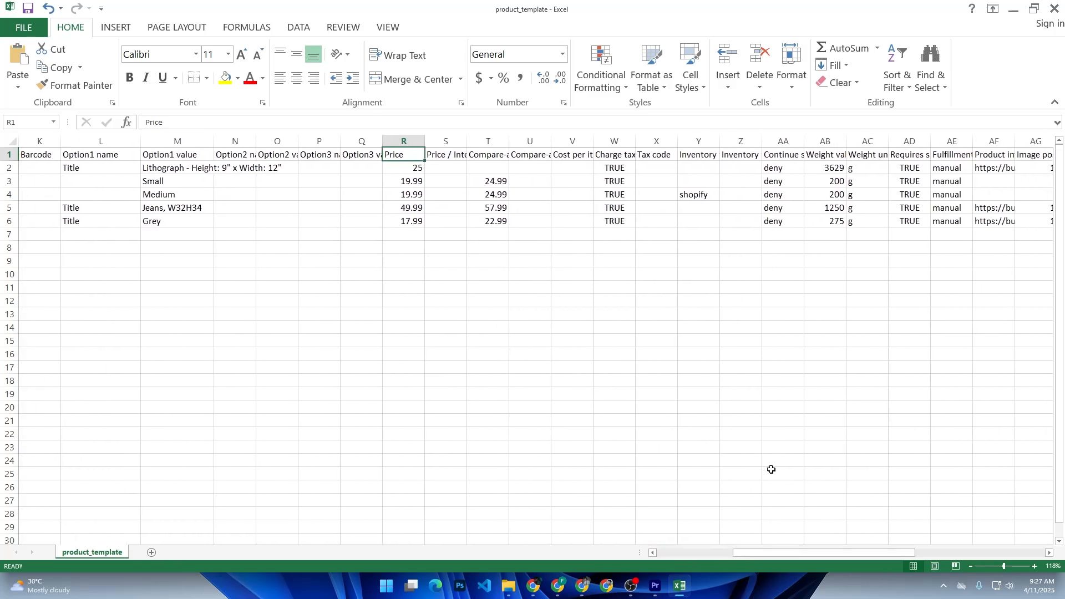
left_click(736, 167)
left_click(702, 170)
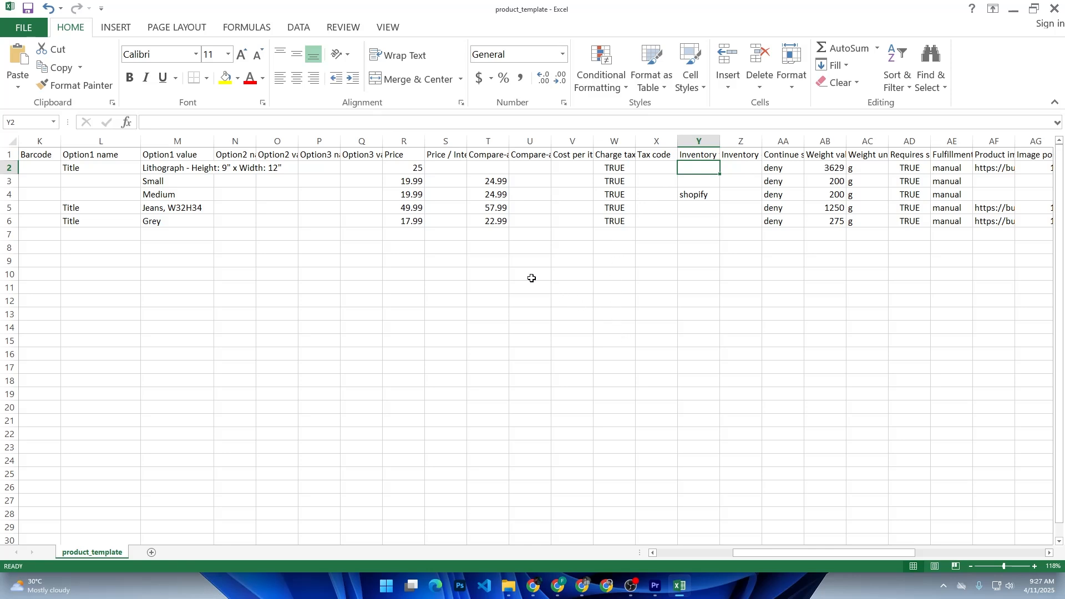
left_click_drag(743, 553, 622, 489)
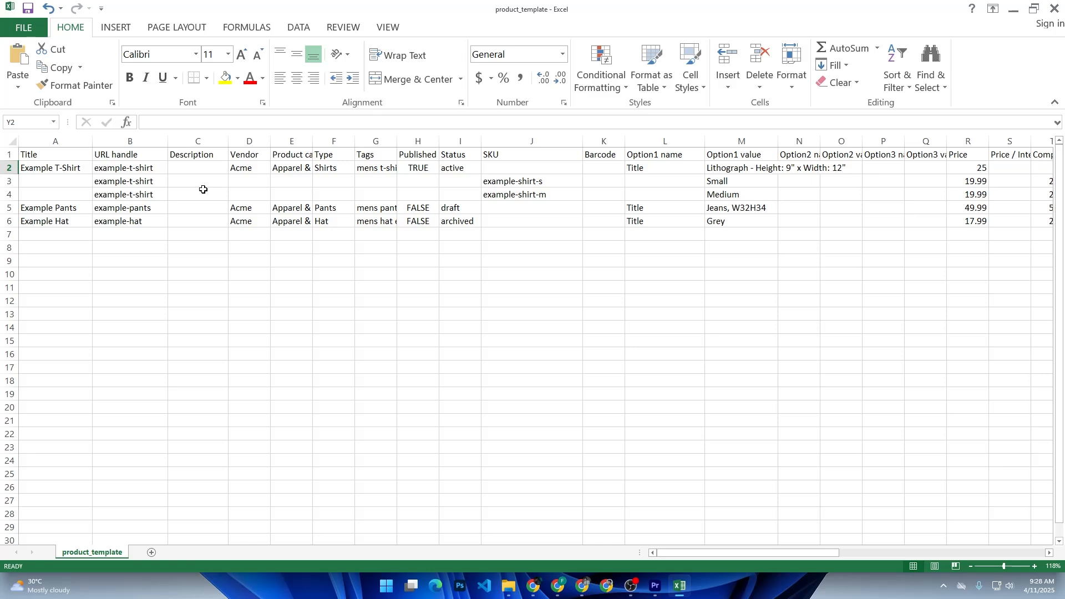
- Switch to the Shopify admin in Chrome and dismiss the product CSV import dialog
left_click(549, 593)
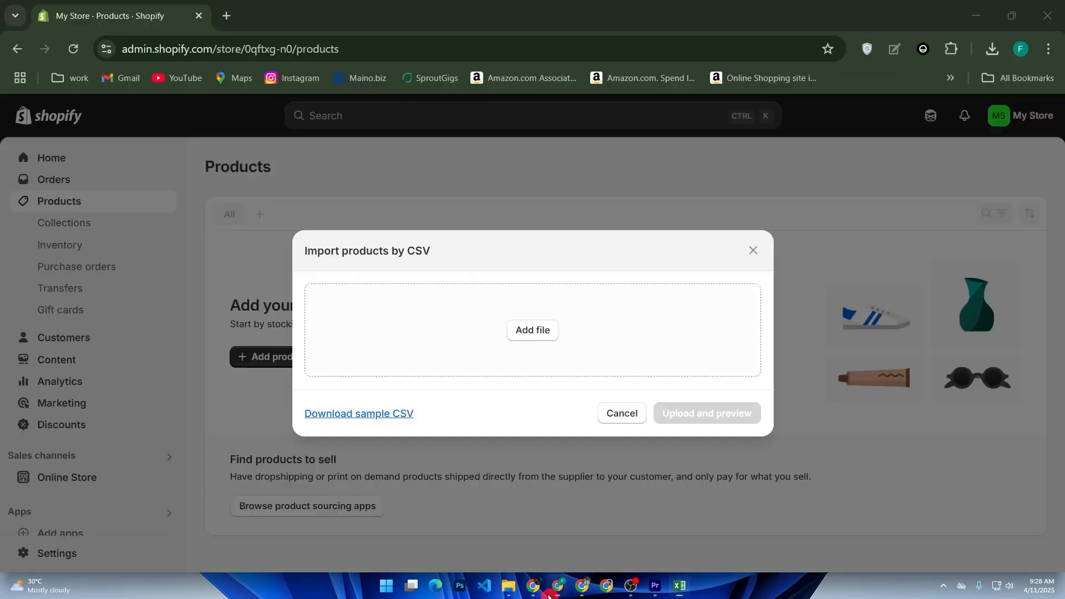
left_click(610, 413)
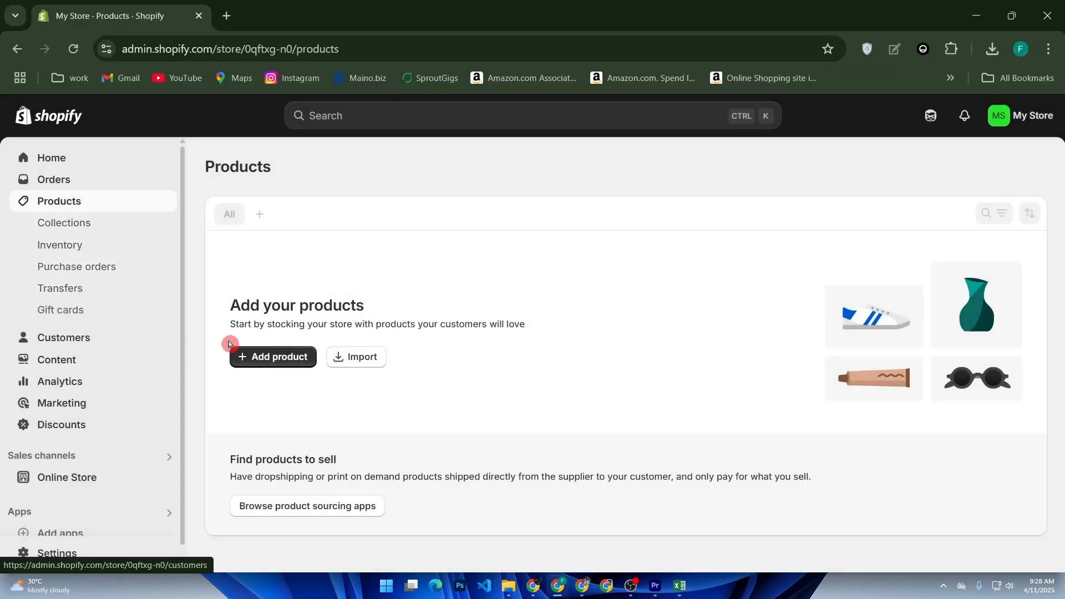
left_click(359, 364)
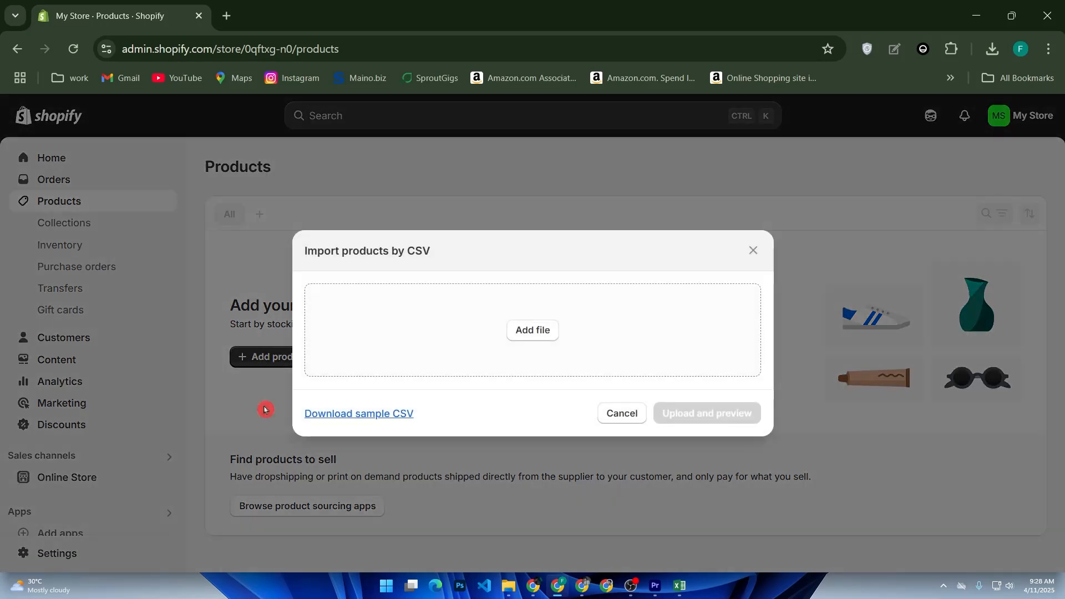
left_click(507, 331)
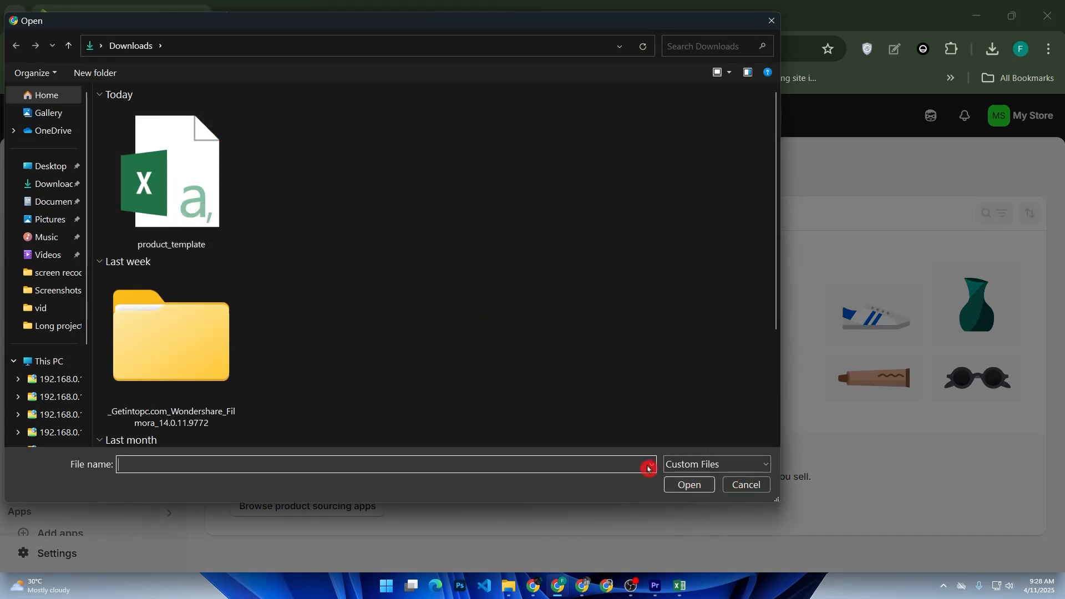
left_click(729, 486)
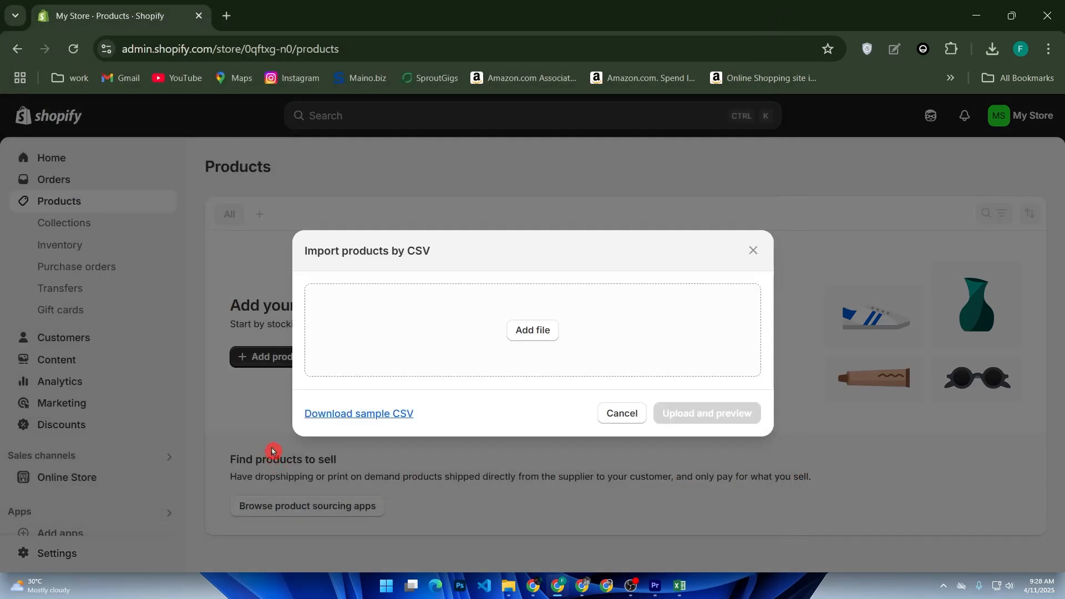
left_click(285, 437)
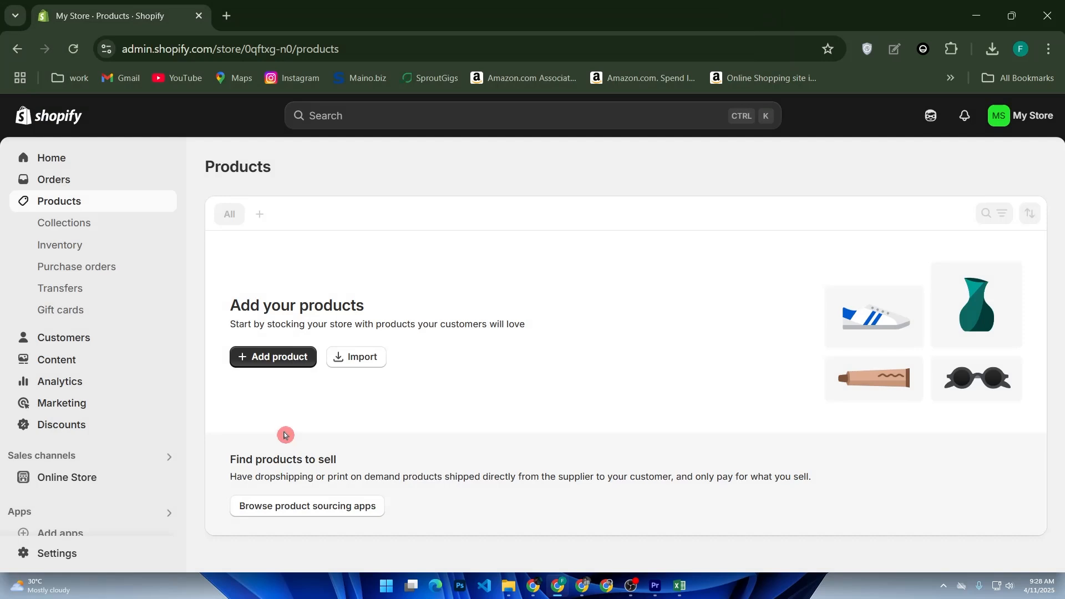